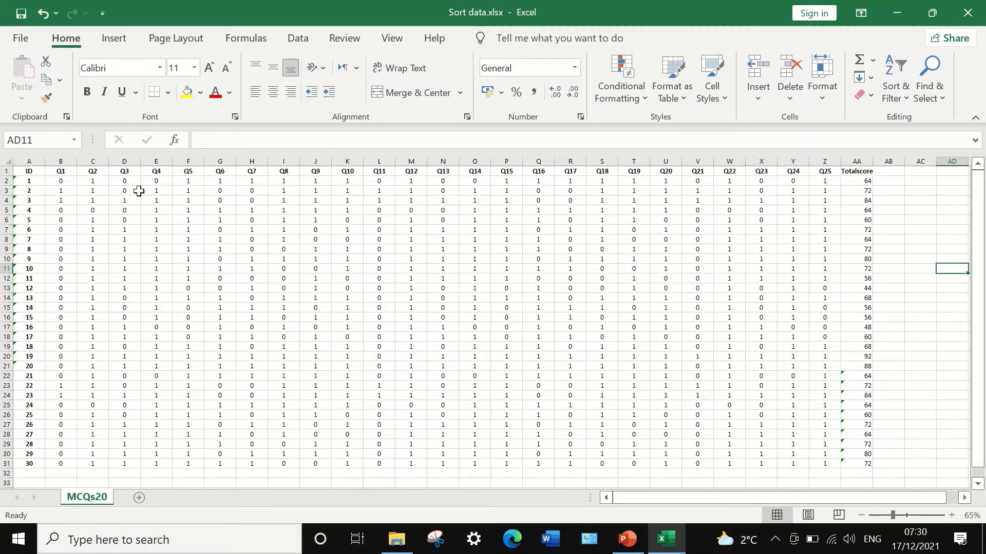
Select the whole data table A1:AA31, from the ID column to Totalscore, including the header row.
click(921, 309)
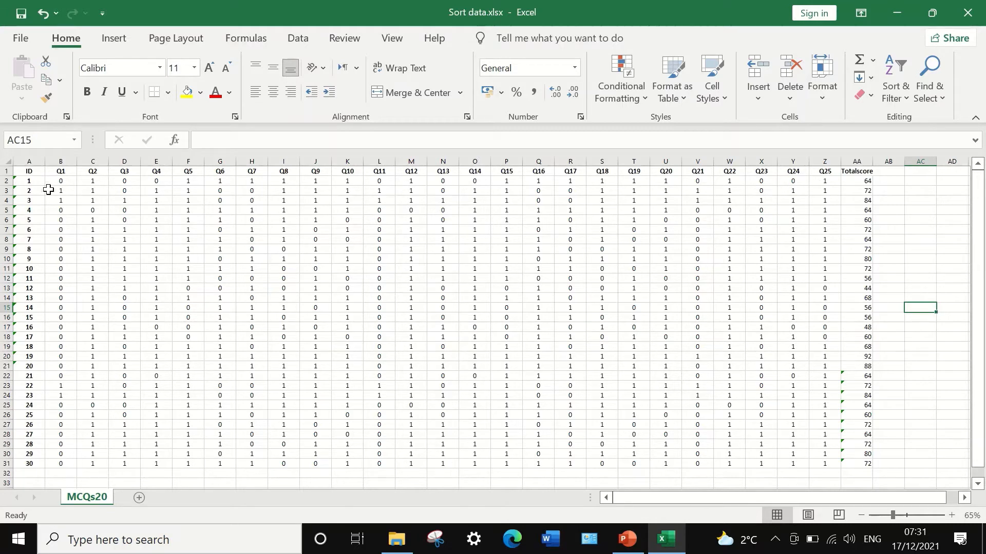
click(29, 171)
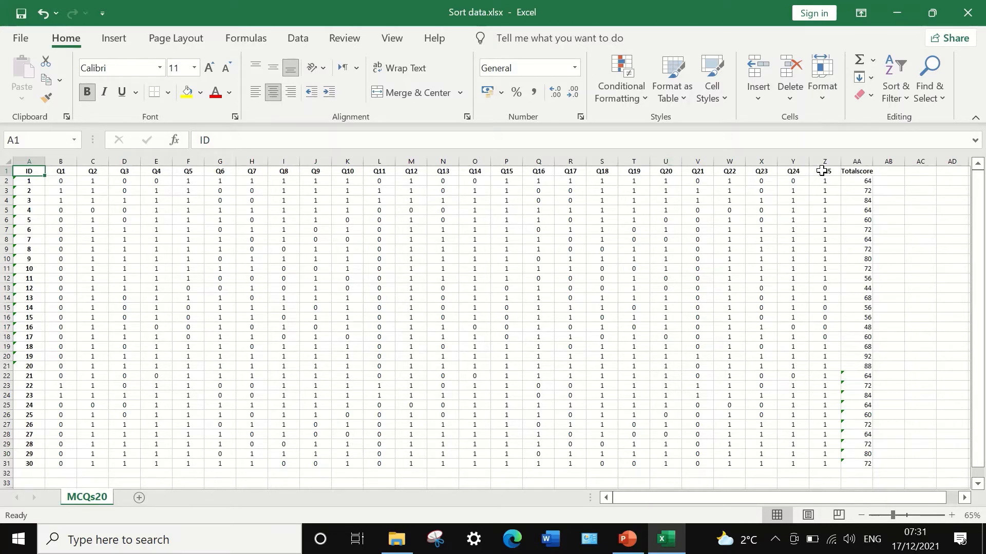
shift+click(852, 171)
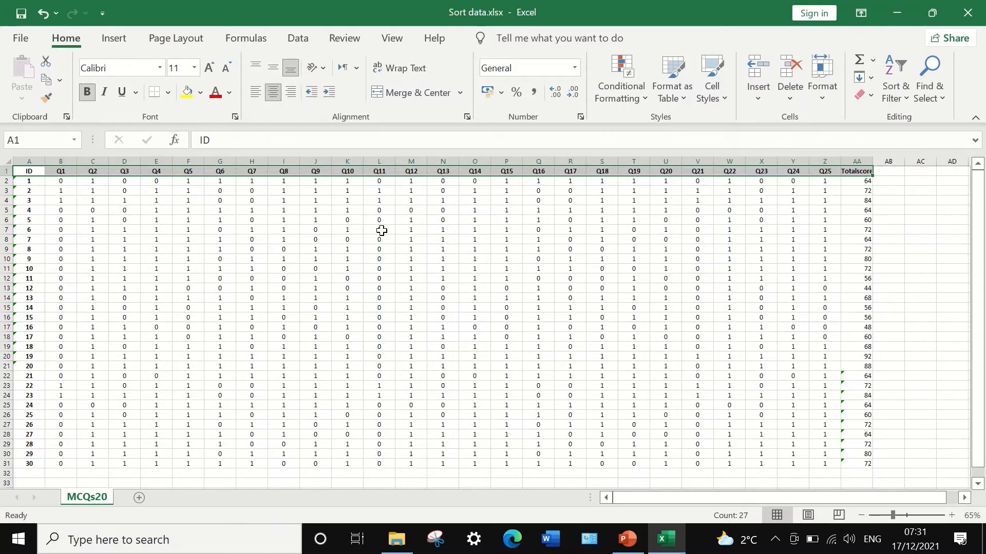
key(ctrl+shift+Down)
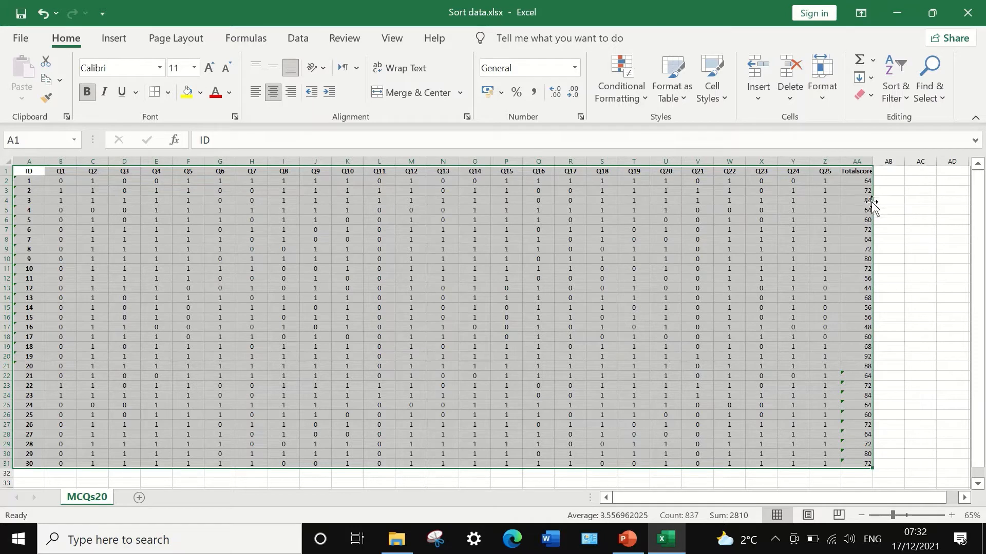
Open a custom sort for the selected table and keep its first row treated as headers.
click(901, 100)
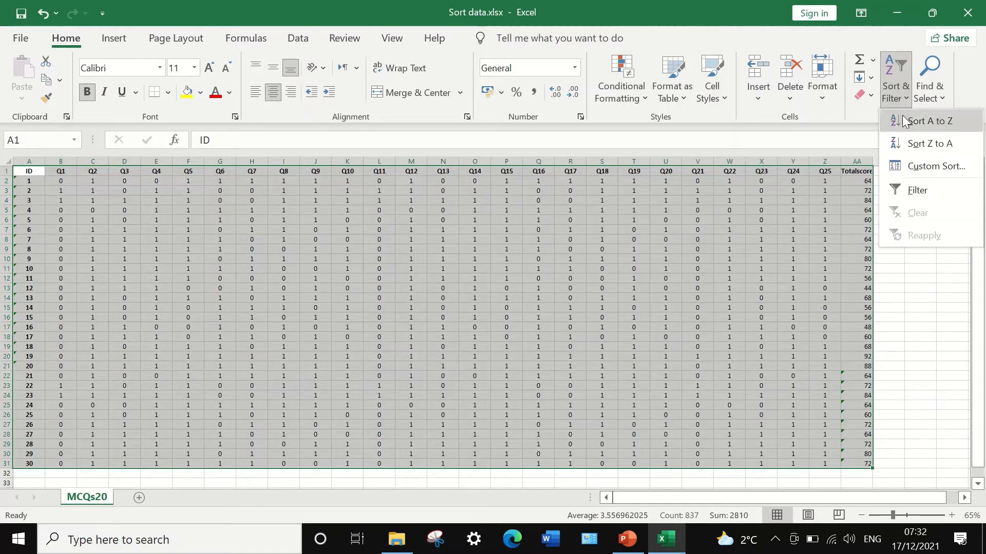
click(912, 169)
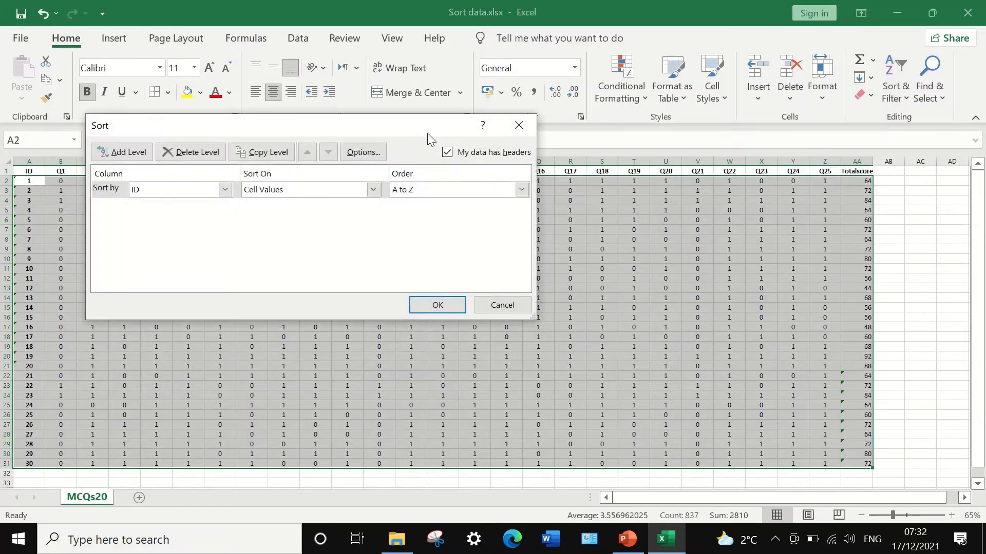
drag(426, 124, 554, 116)
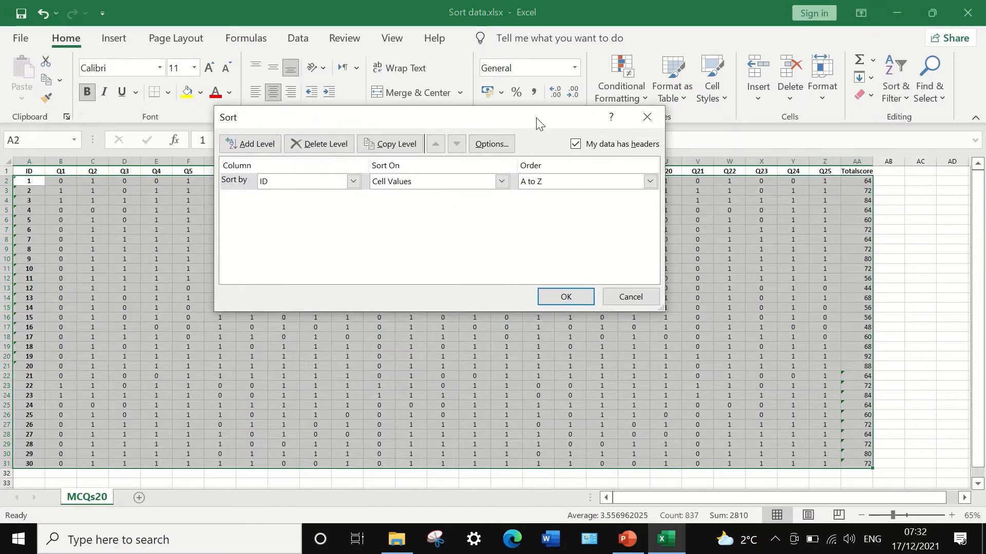
click(576, 144)
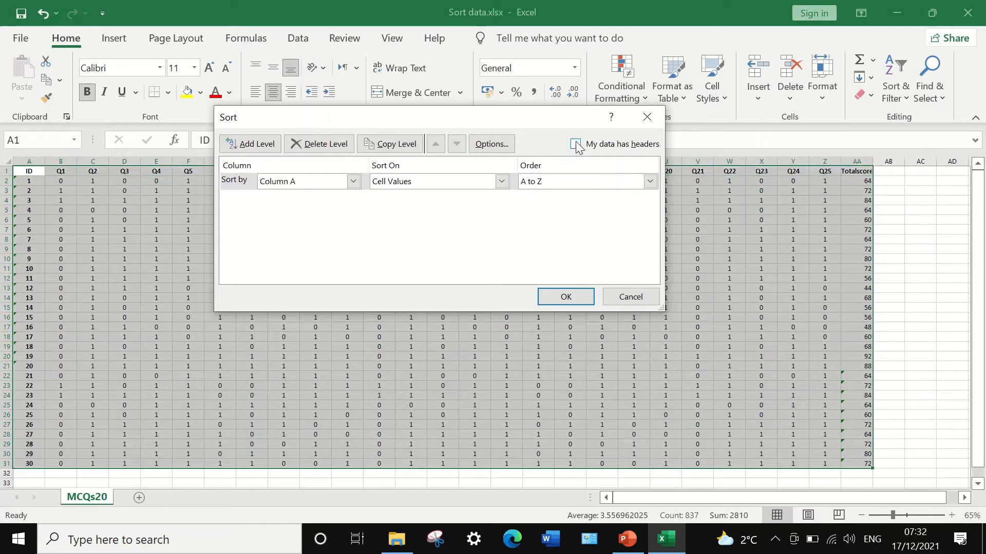
click(576, 145)
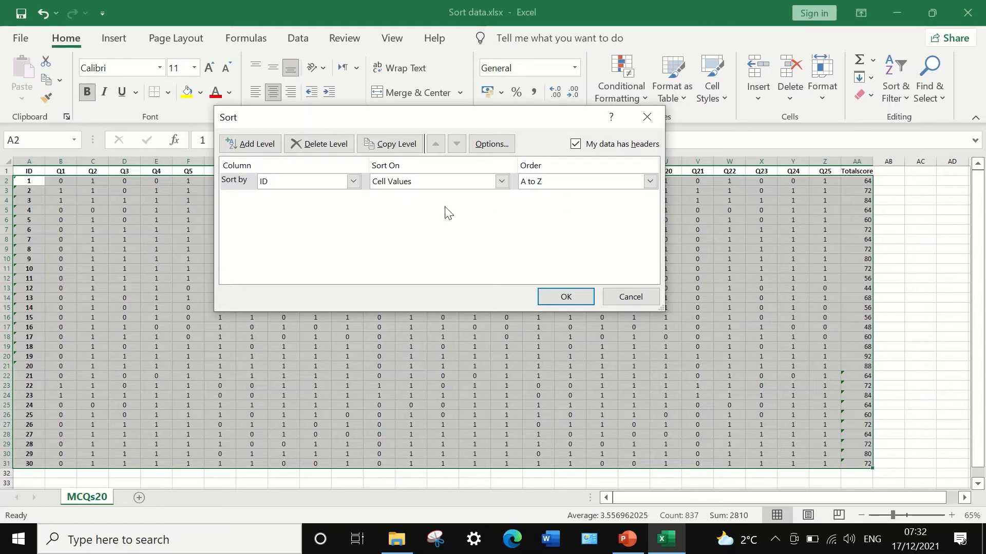
Sort the table by Totalscore cell values from largest to smallest and deselect the range.
click(353, 183)
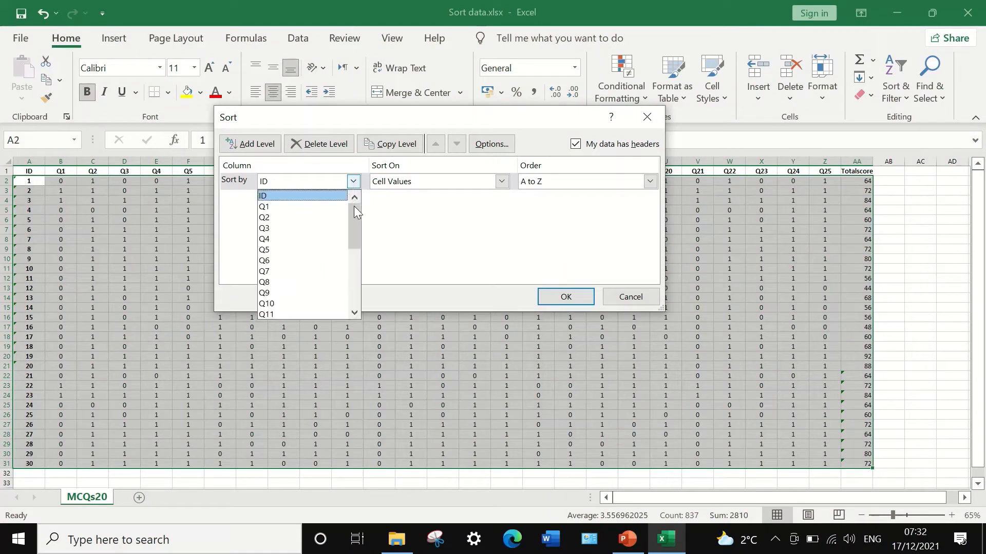
drag(354, 207, 353, 303)
click(294, 312)
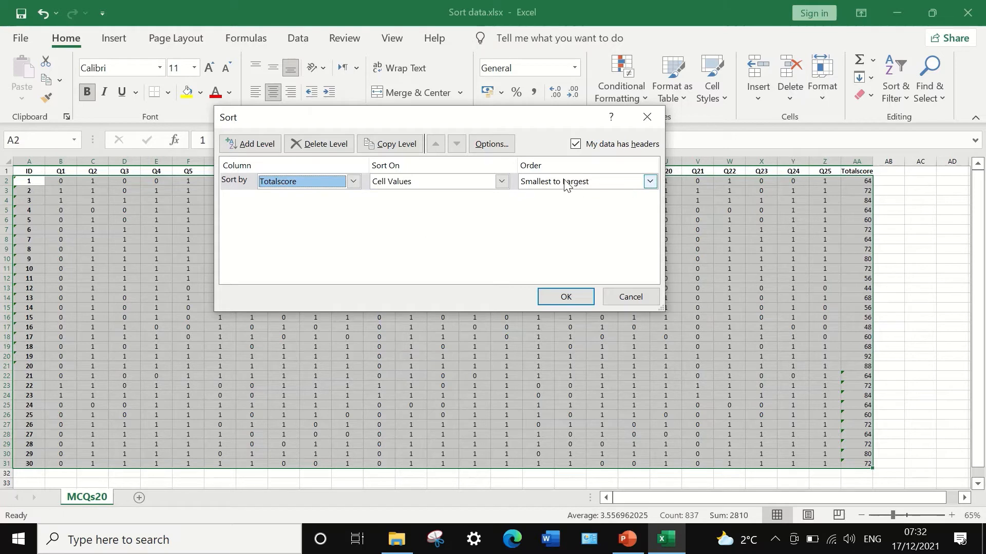
click(627, 182)
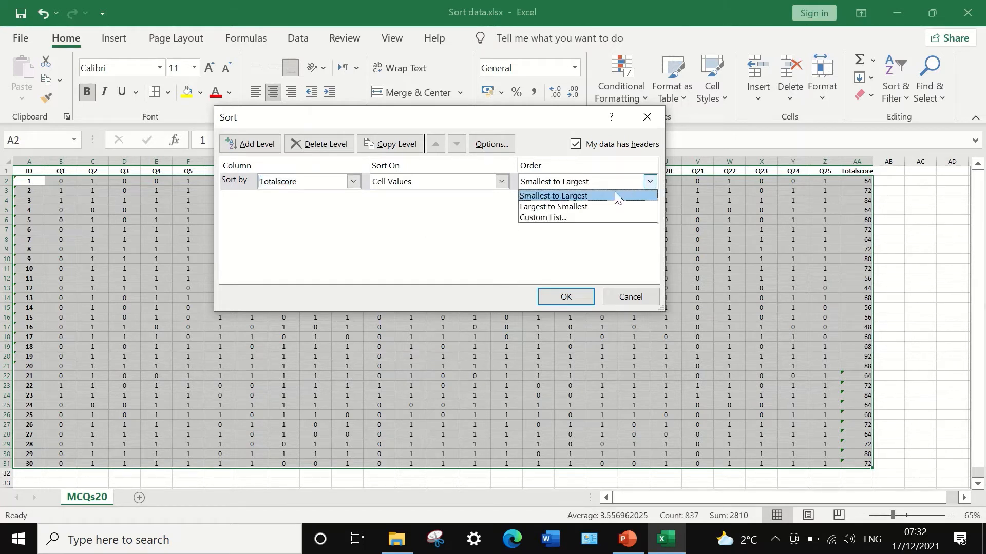
click(554, 209)
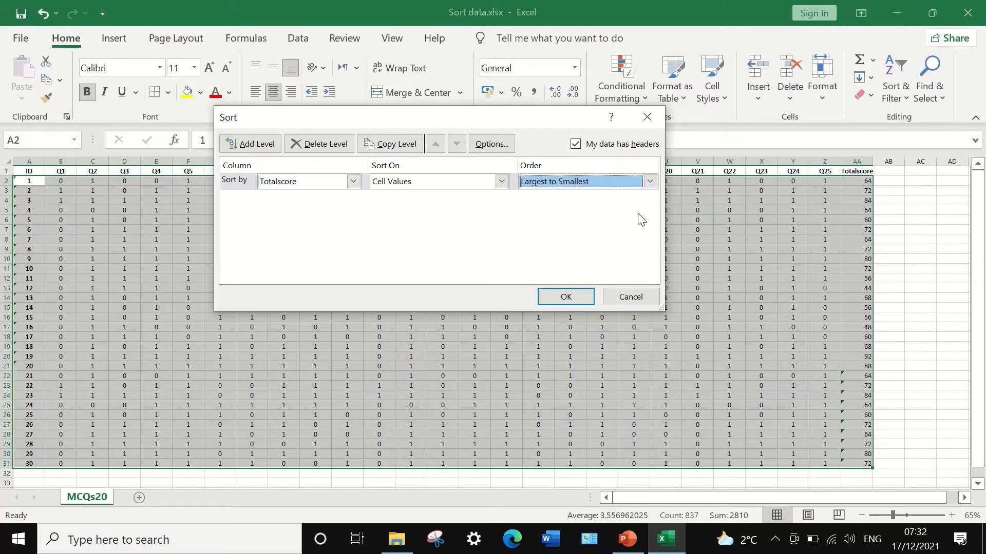
click(569, 297)
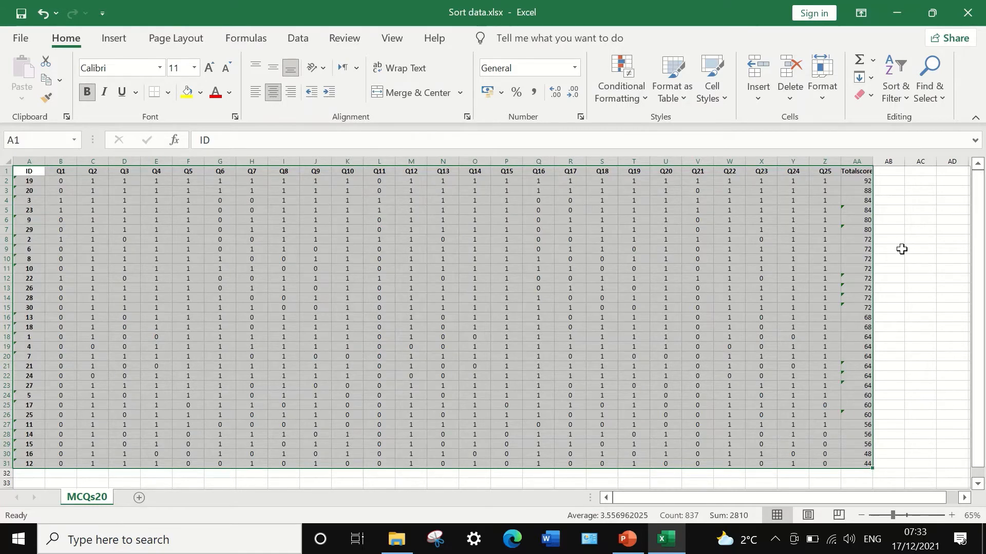
click(899, 250)
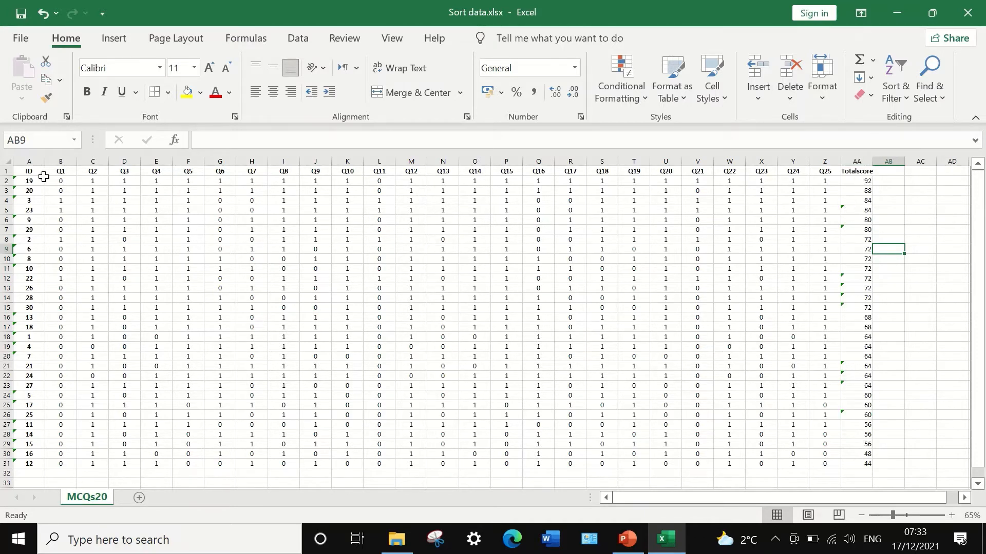
Re-sort the whole table A1:AA31 by Totalscore from smallest to largest using a custom sort.
drag(29, 171, 869, 464)
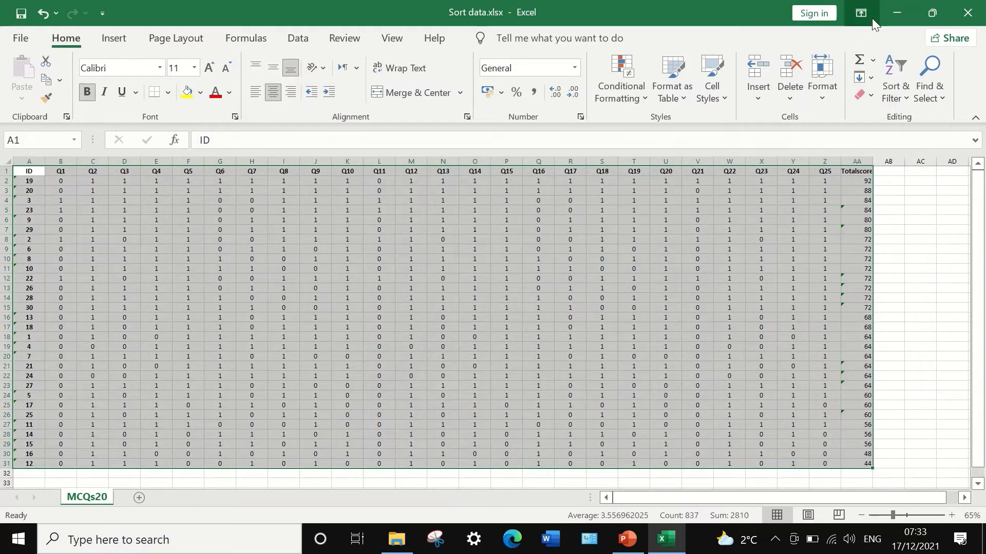
click(897, 93)
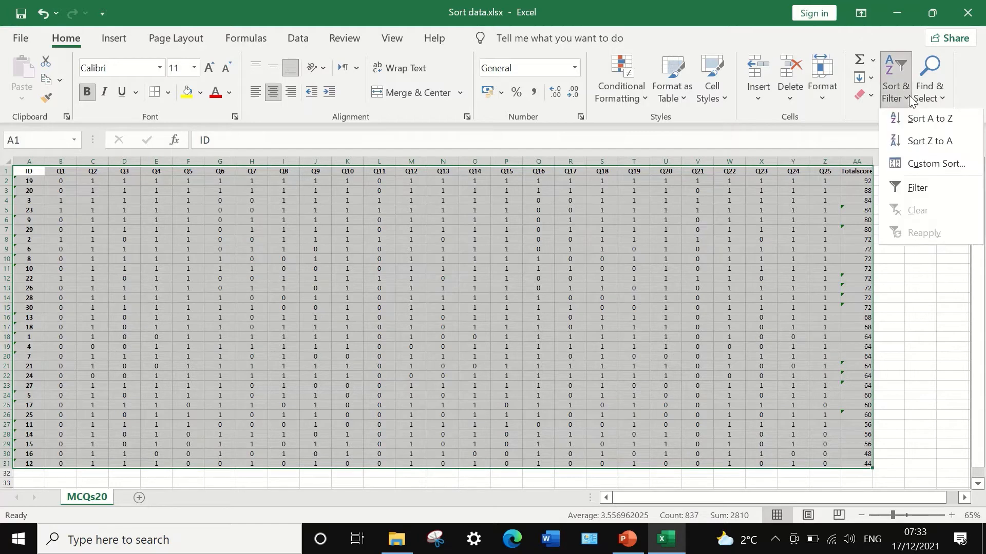
click(914, 170)
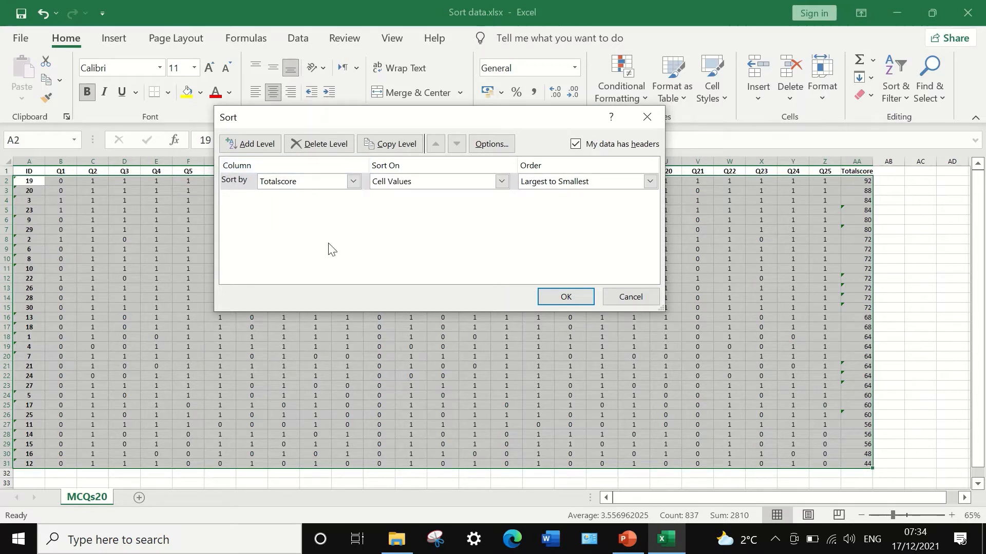
click(353, 181)
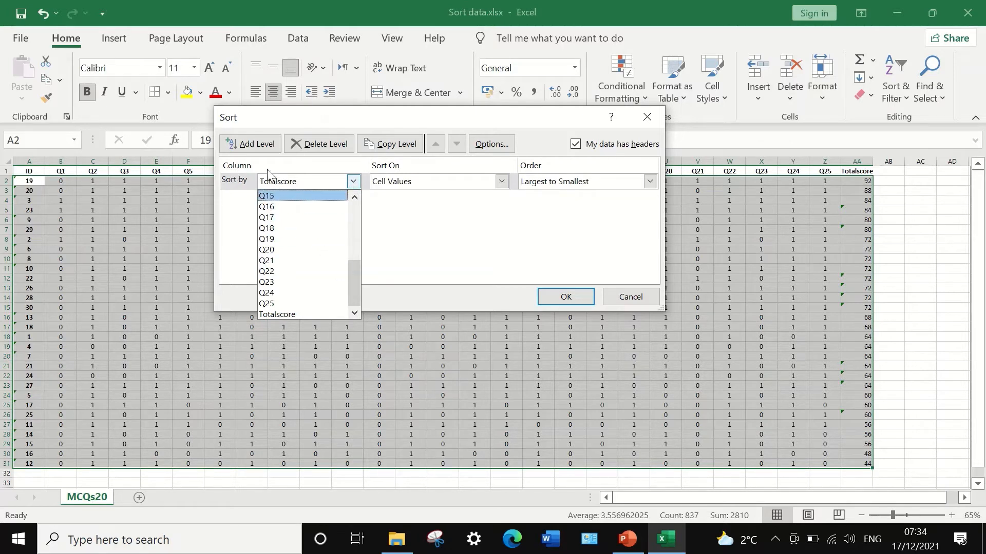
click(311, 314)
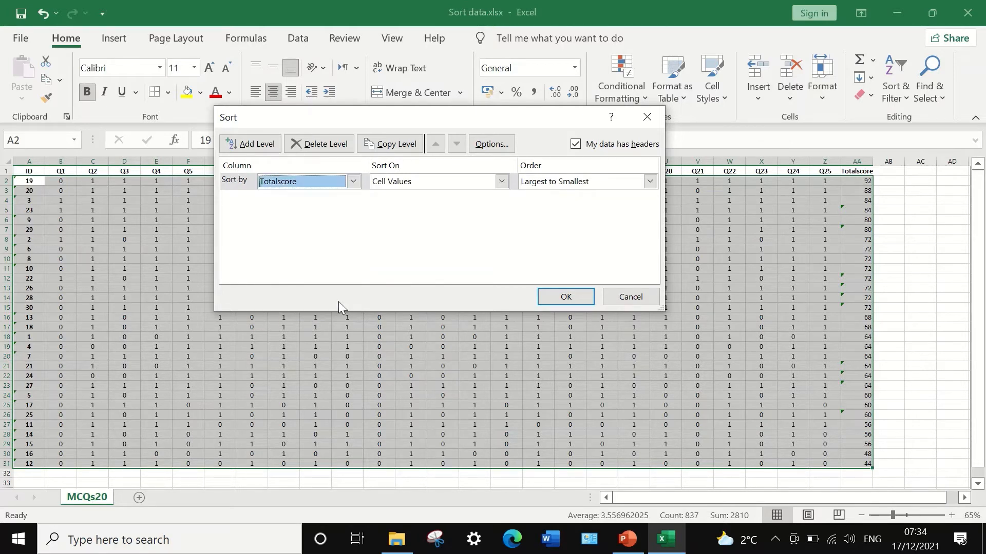
click(586, 184)
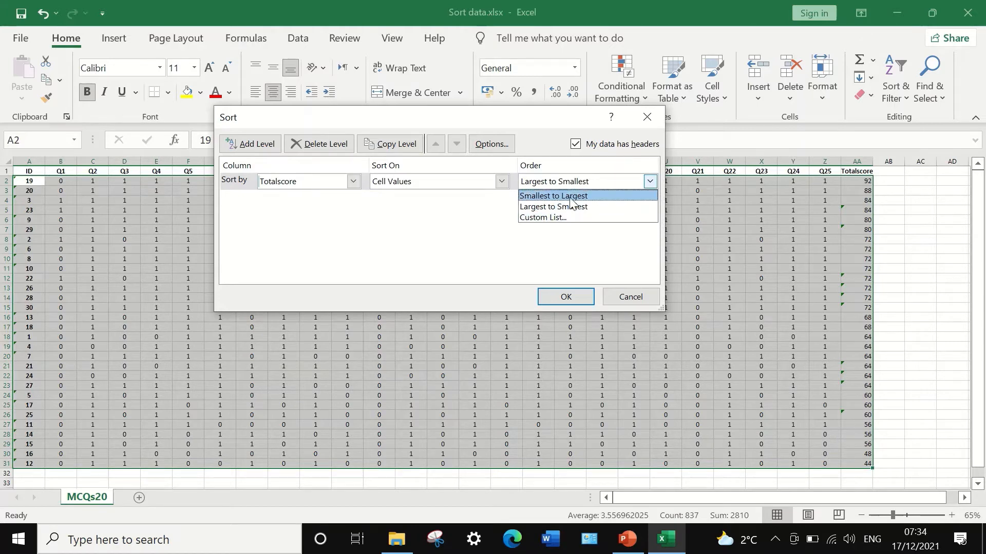
click(572, 198)
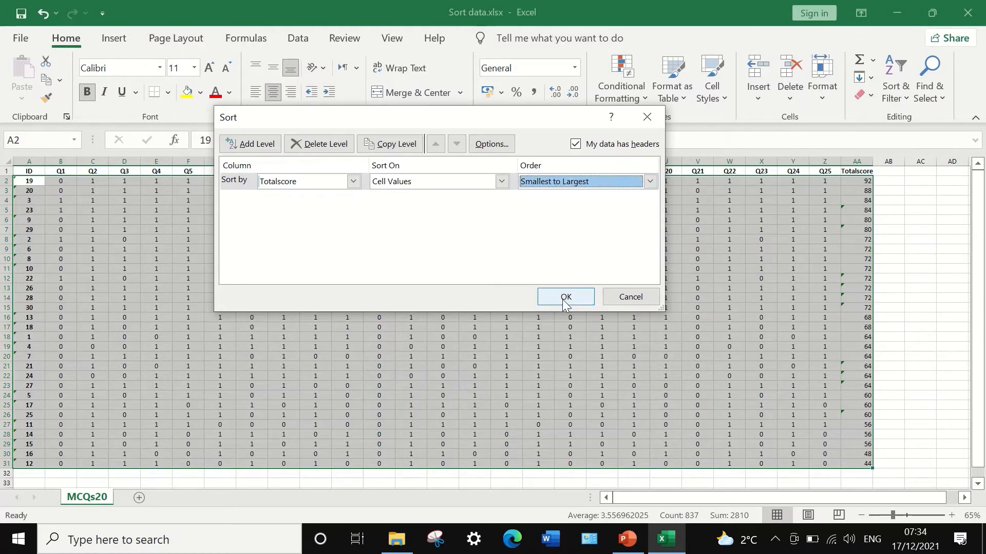
click(565, 299)
click(914, 258)
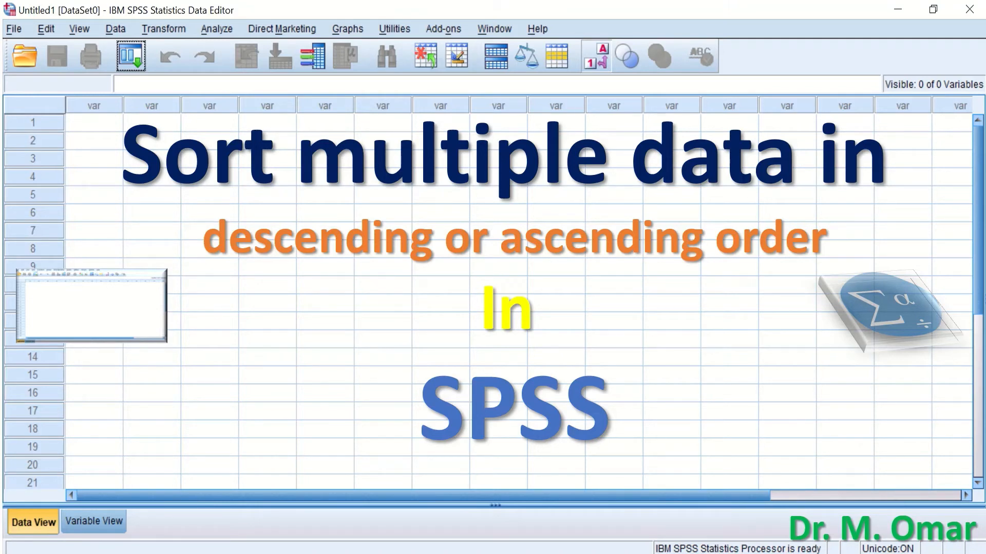
Leave the slide show, switch to Sort data.sav in SPSS Statistics, and look through all cases and their Totalscore values.
key(Escape)
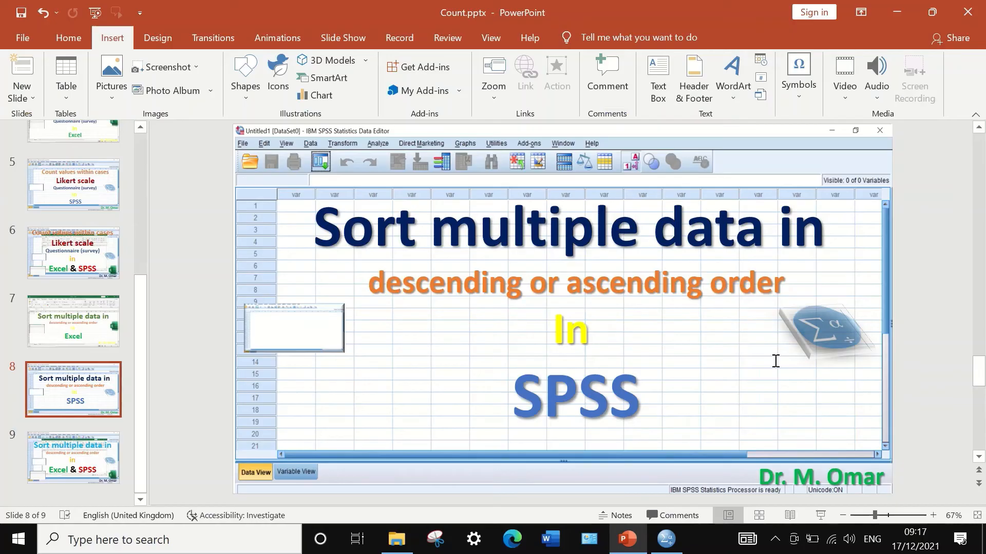
click(666, 539)
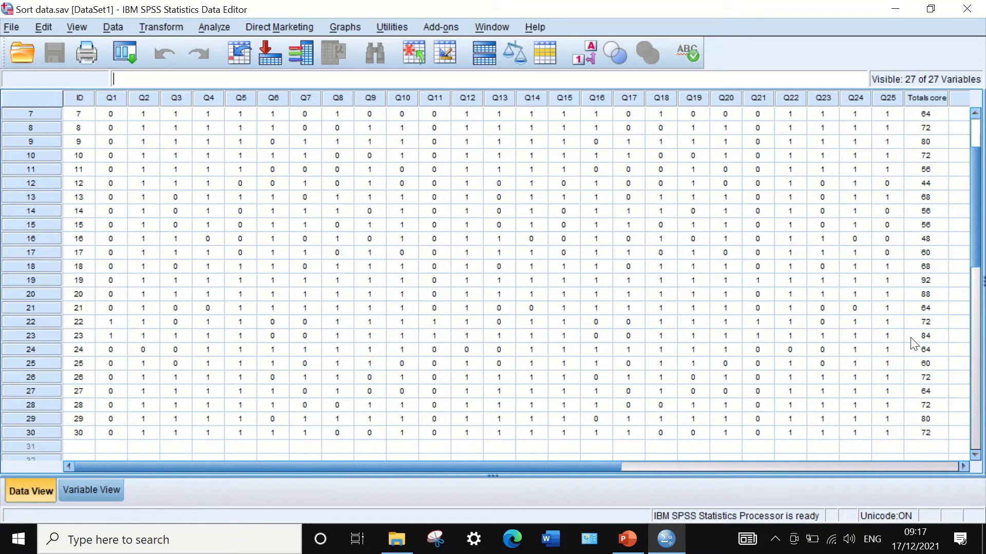
scroll(572, 402, up, 2)
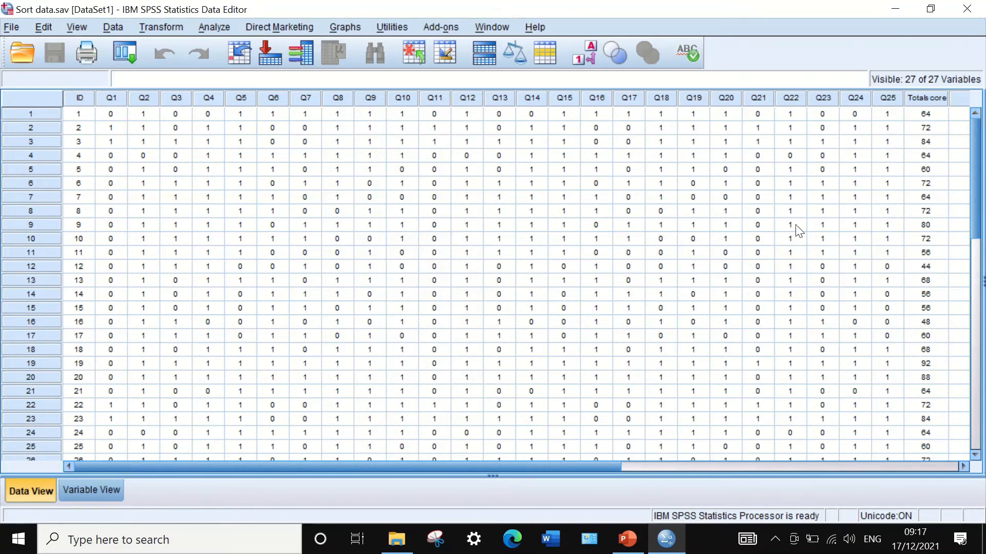
scroll(797, 229, down, 3)
scroll(805, 269, up, 3)
scroll(804, 269, down, 3)
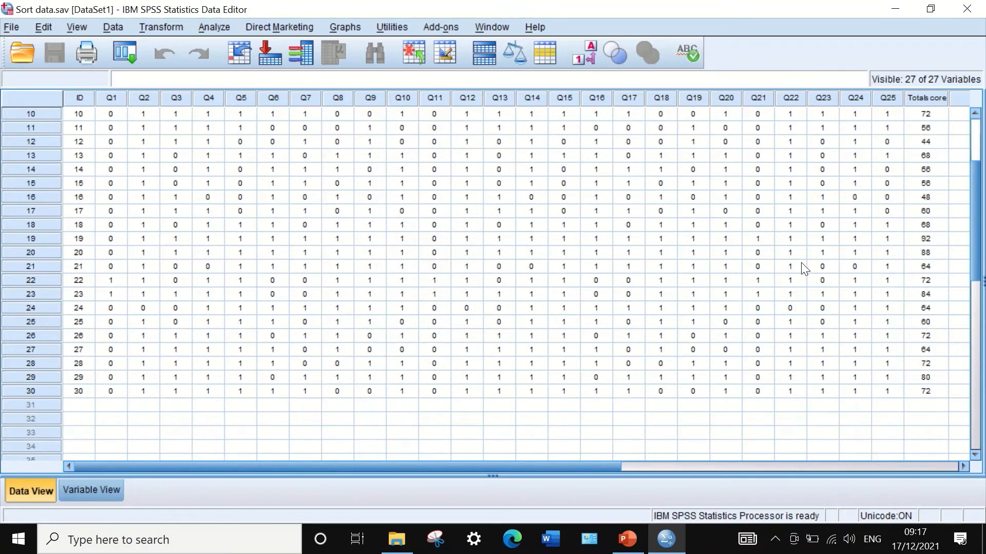
scroll(812, 306, up, 3)
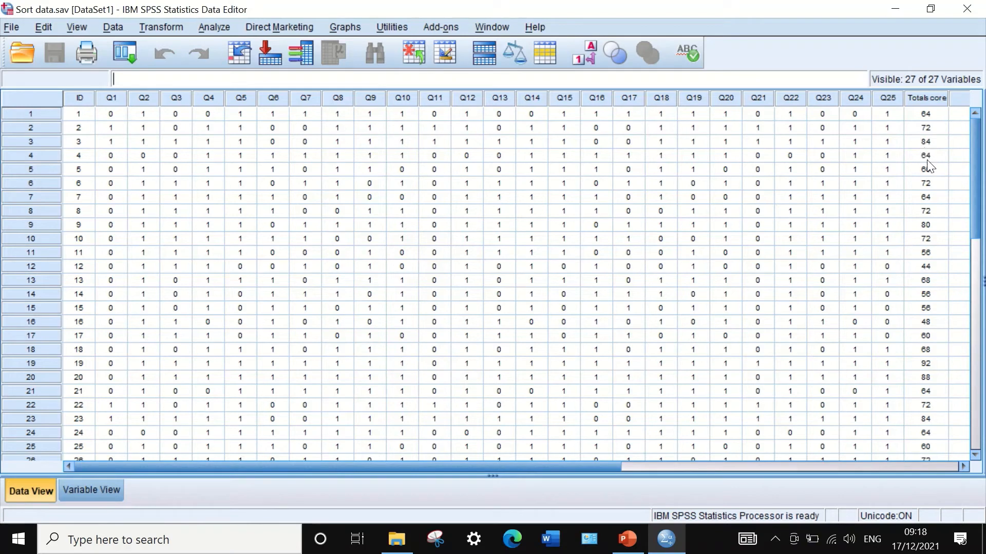
scroll(937, 170, down, 3)
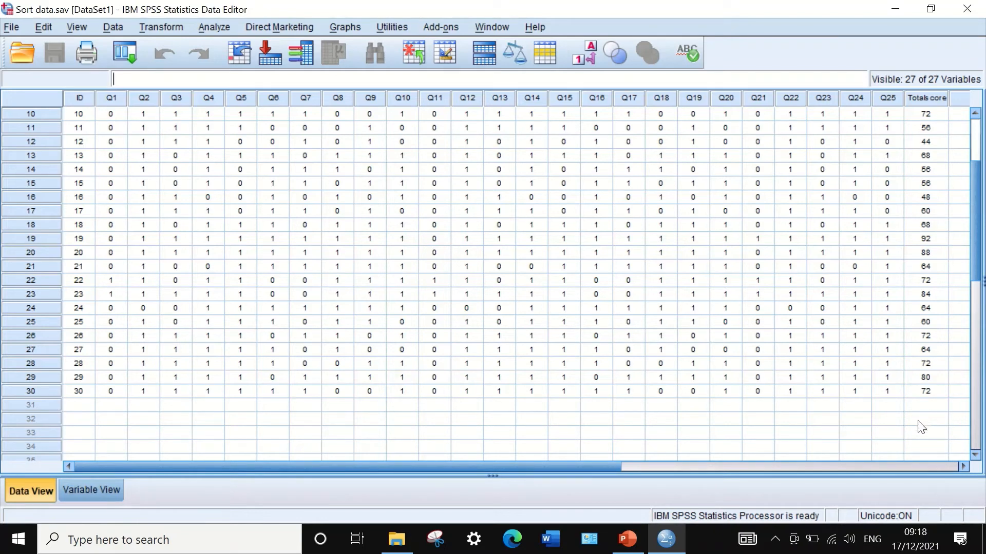
scroll(924, 450, up, 3)
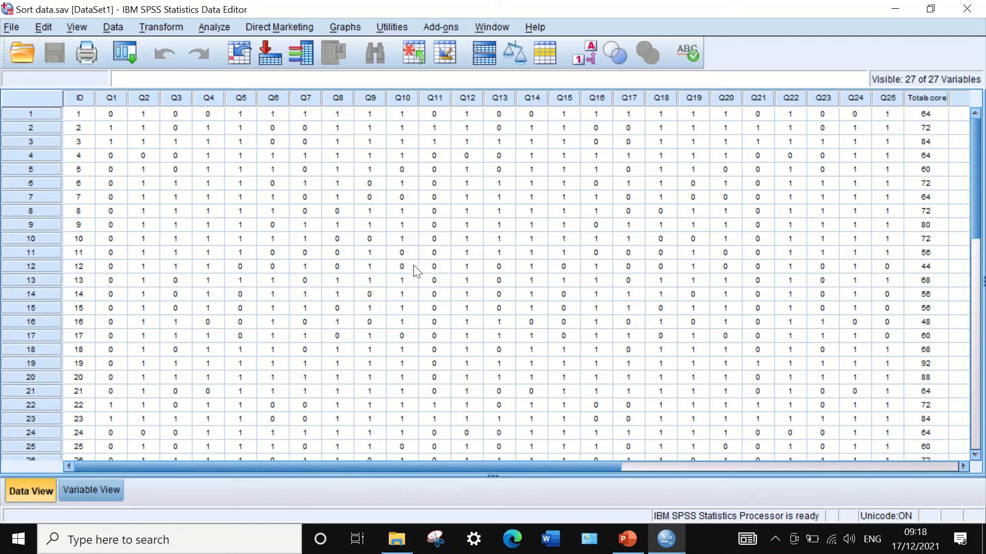
Start Sort Cases on the dataset and add Totalscore as the sort variable.
click(117, 25)
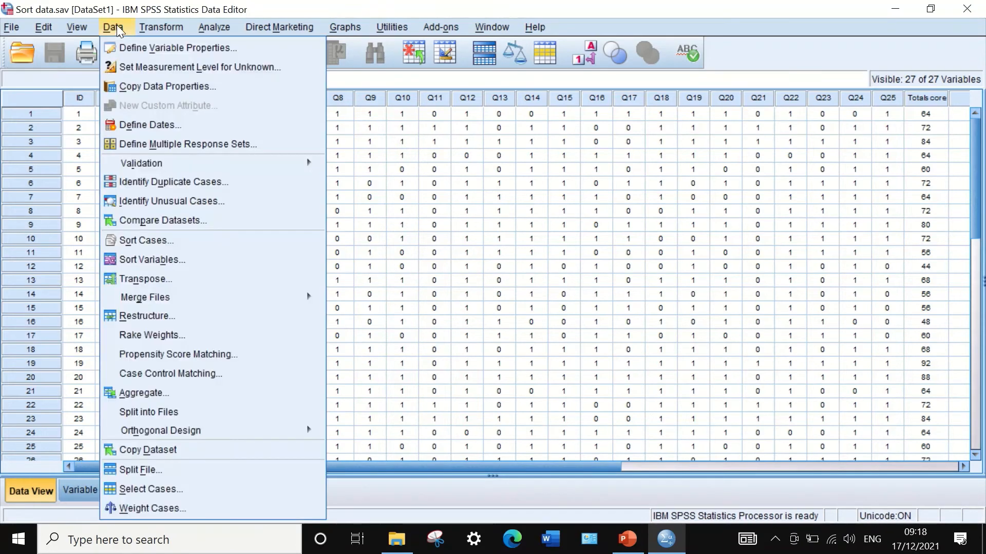
click(127, 241)
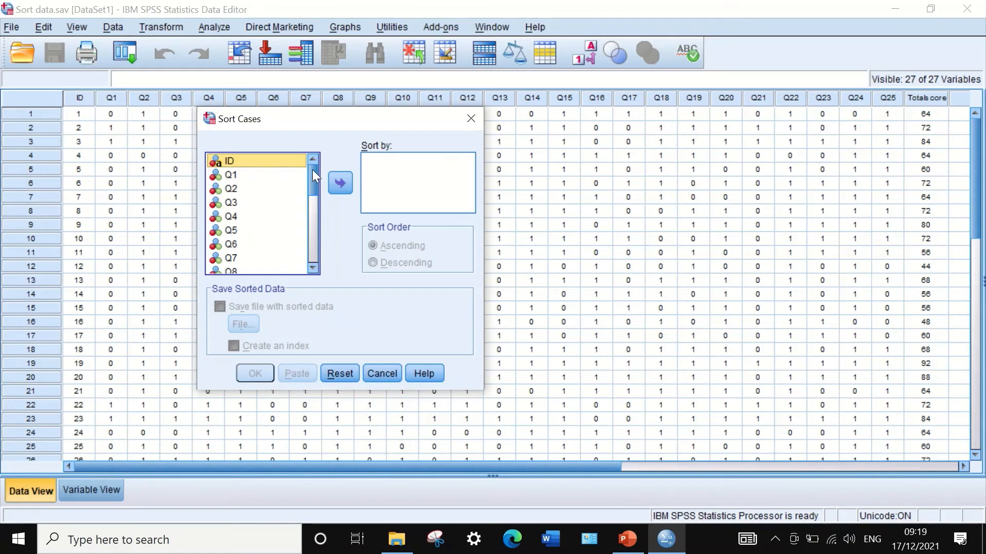
drag(312, 169, 313, 285)
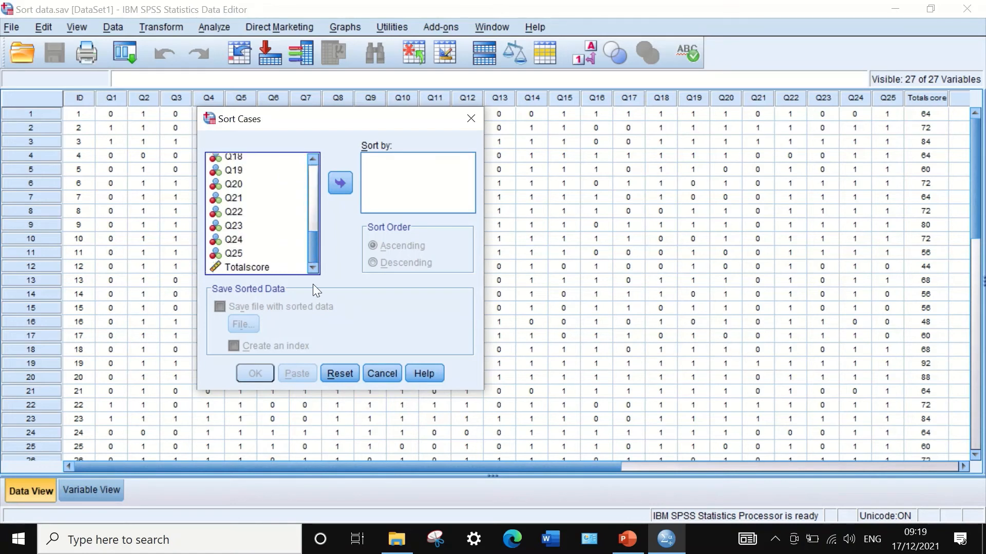
click(237, 268)
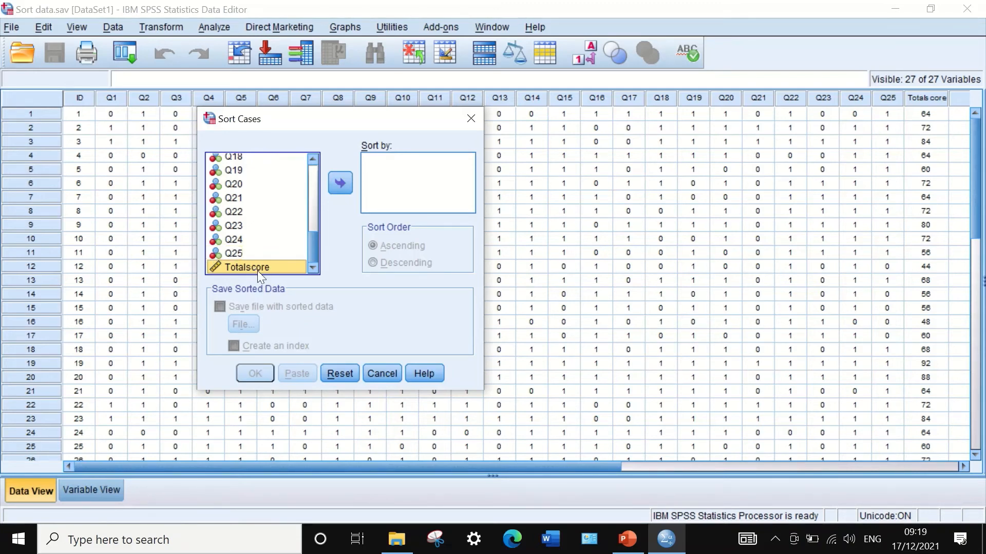
click(335, 180)
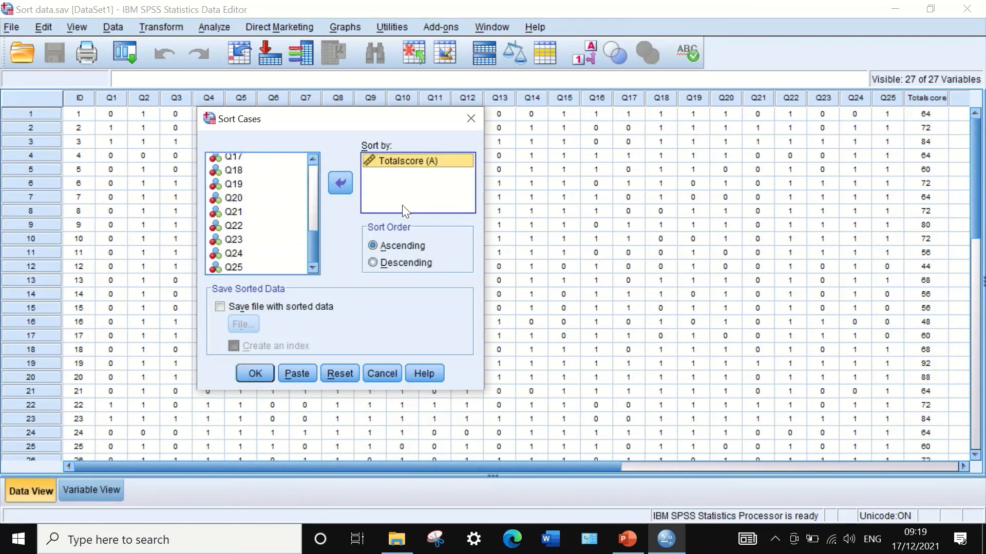
Sort the cases by Totalscore in descending order, minimize the output viewer, and review the reordered cases.
click(389, 264)
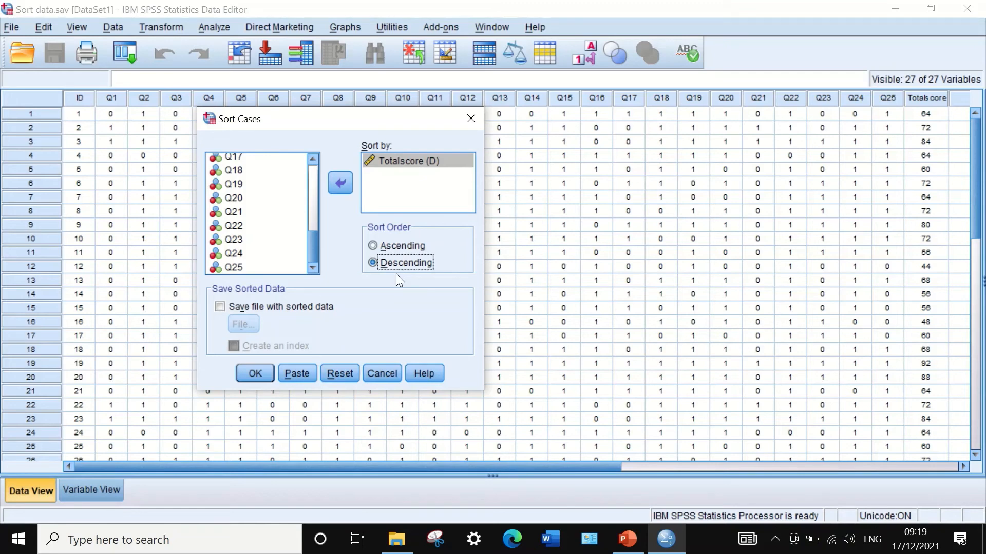
click(254, 373)
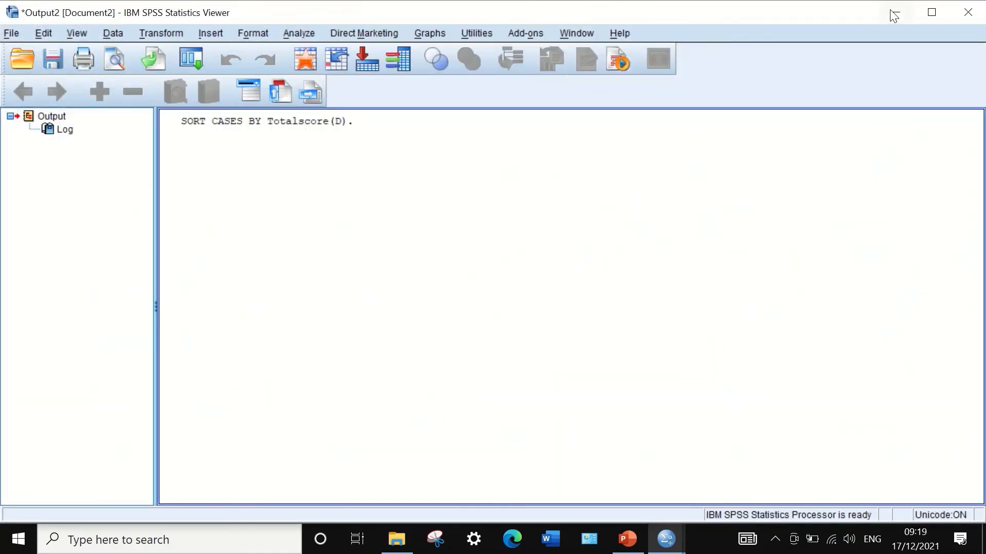
click(894, 15)
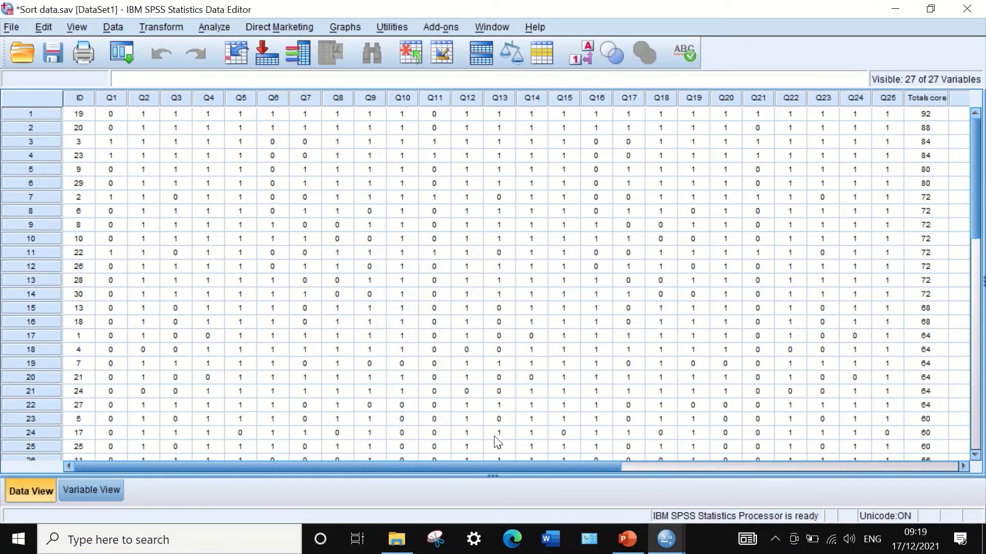
drag(482, 464, 624, 451)
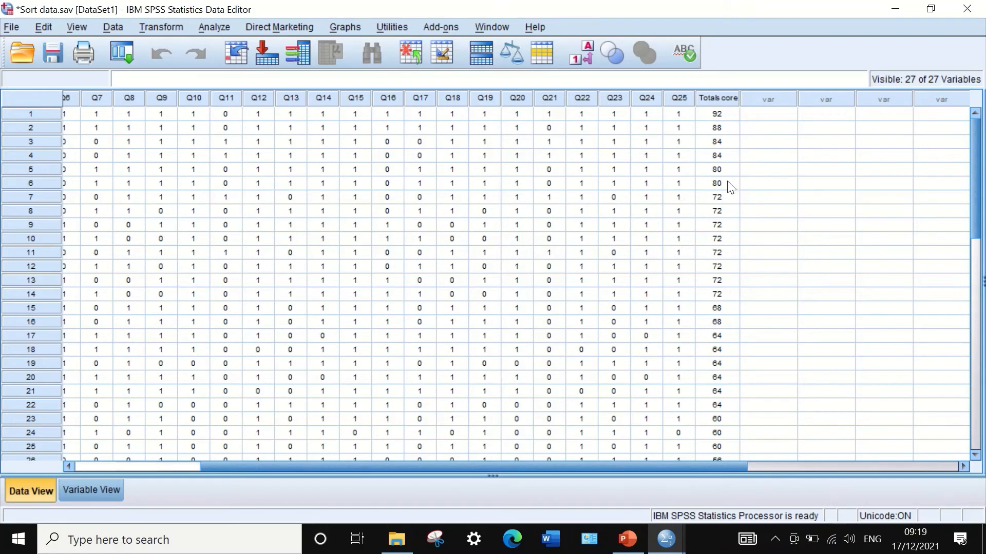
drag(715, 465, 587, 465)
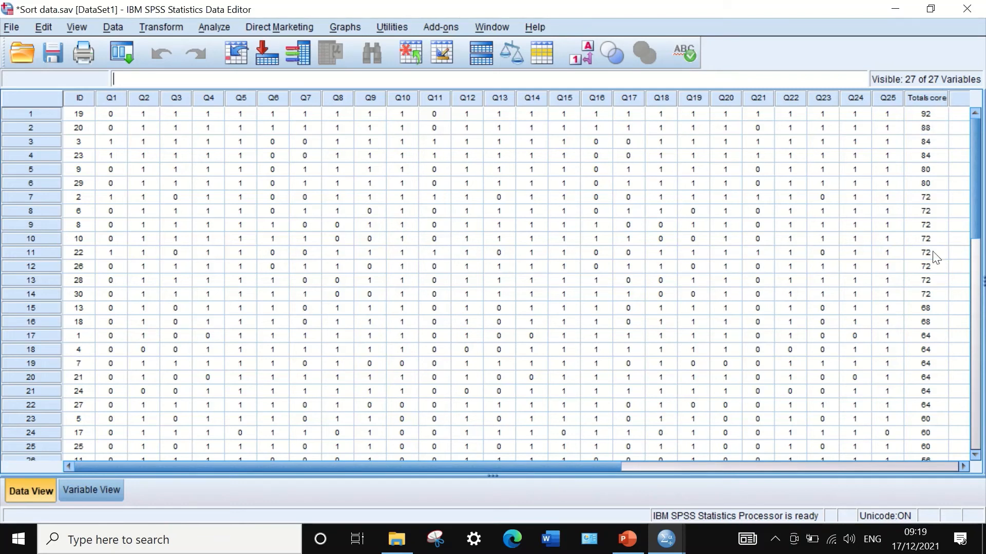
scroll(932, 257, down, 2)
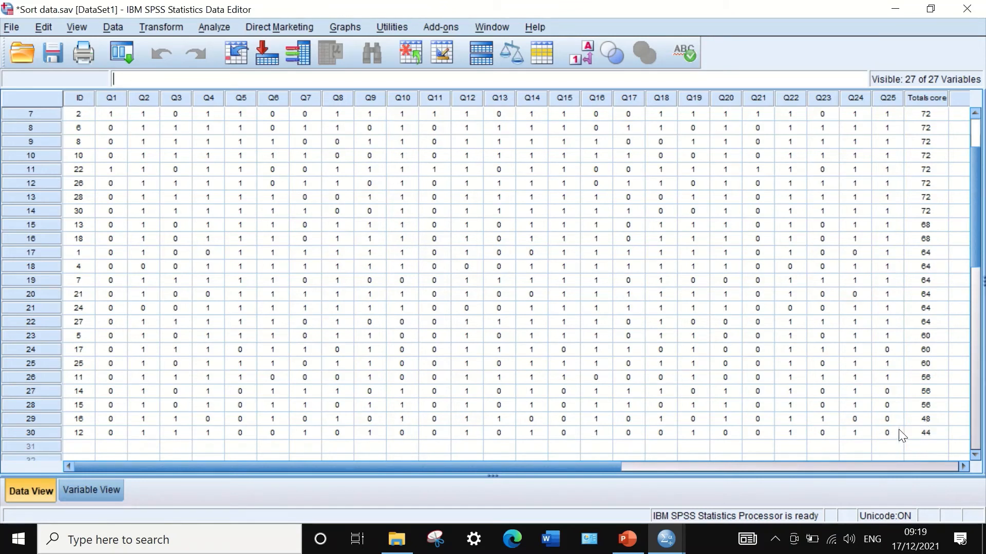
scroll(879, 404, up, 2)
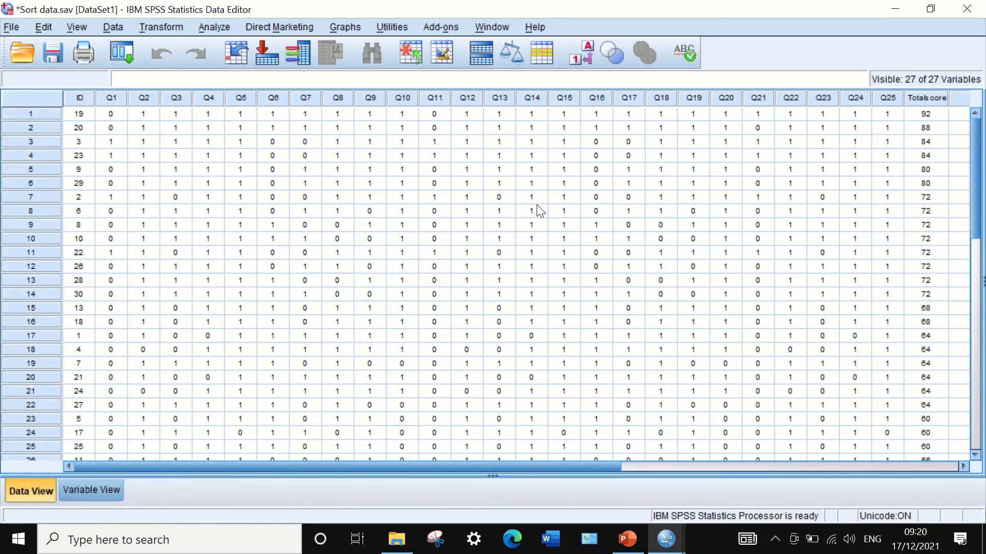
Re-sort the cases by Totalscore in ascending order, minimize the output viewer, and check the Totalscore column from first to last case.
click(111, 25)
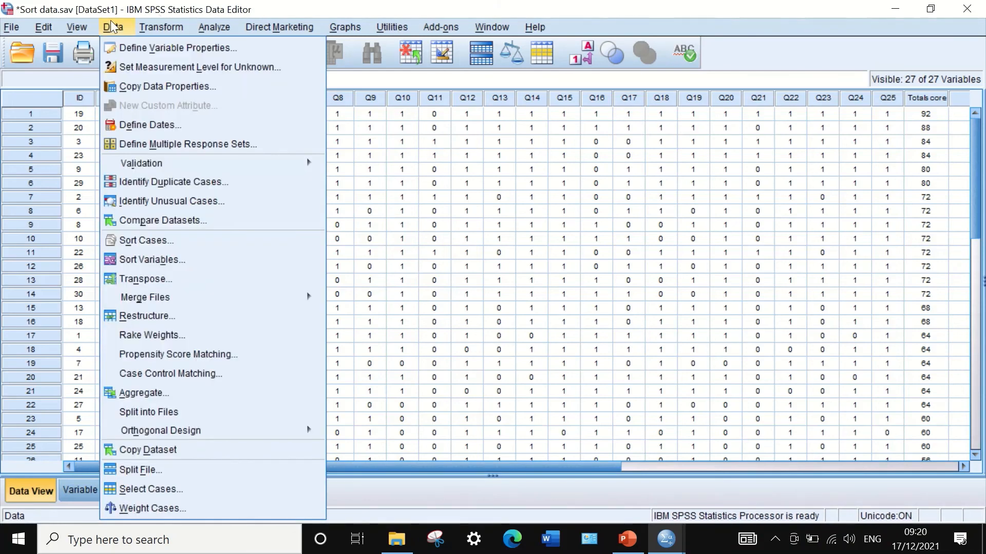
click(131, 238)
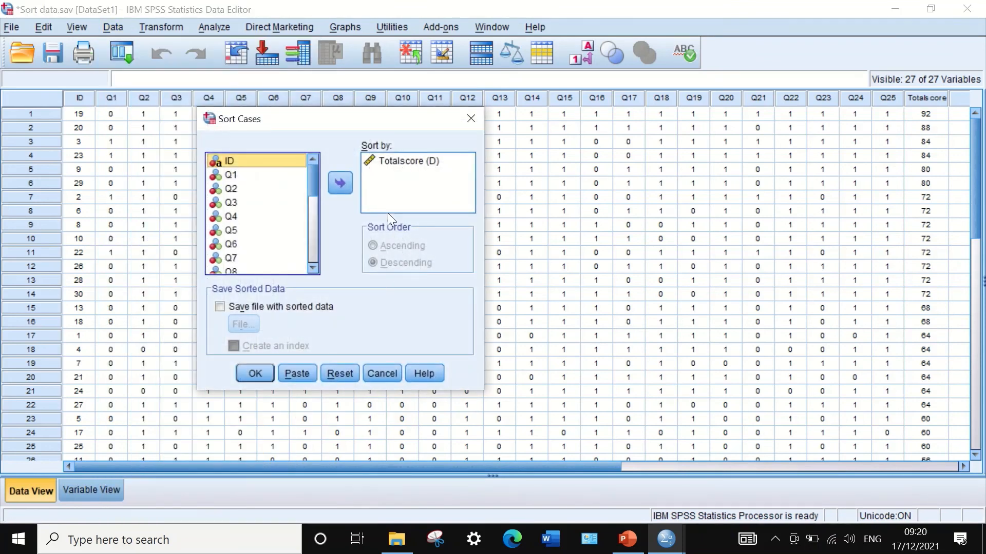
click(386, 164)
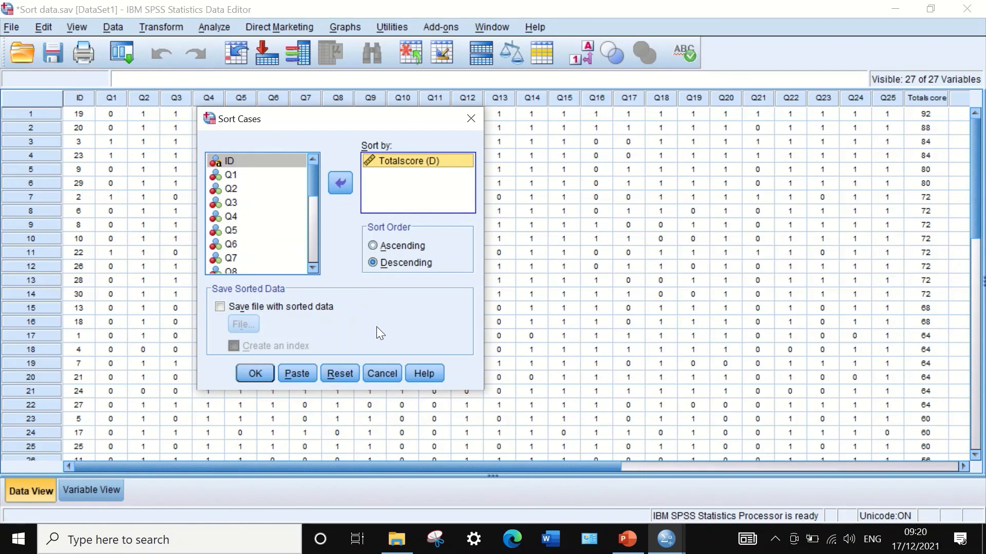
click(375, 247)
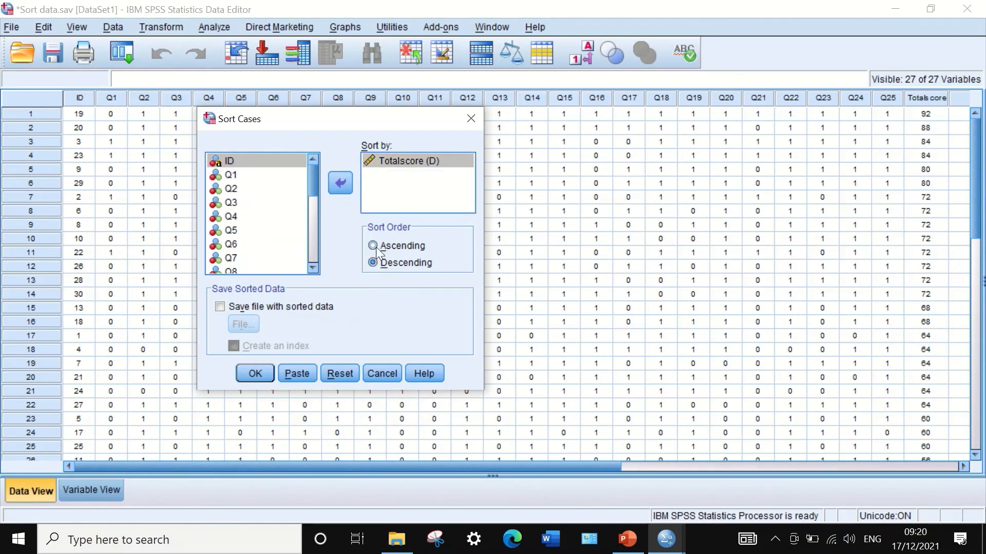
click(253, 373)
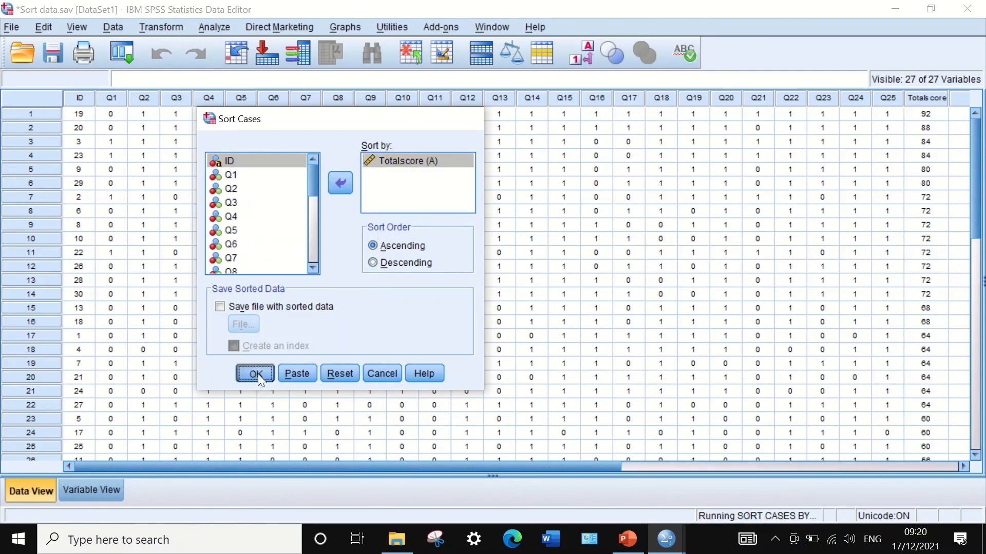
click(897, 13)
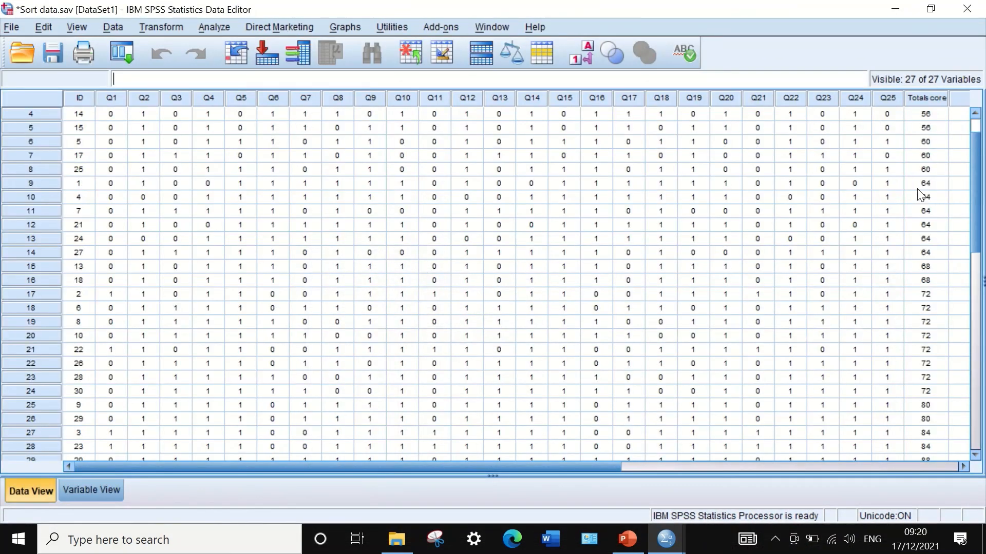
scroll(920, 193, up, 1)
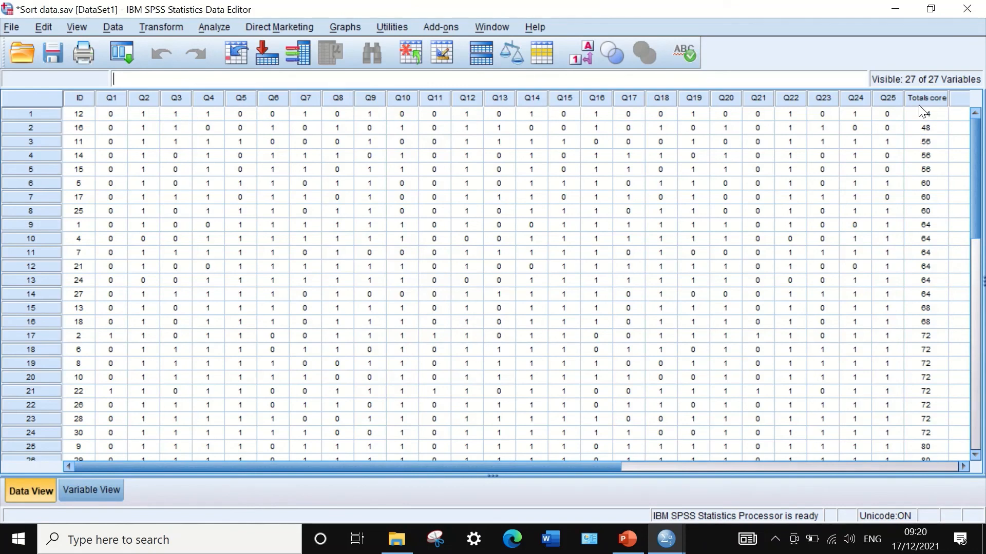
scroll(928, 195, down, 4)
scroll(917, 354, up, 4)
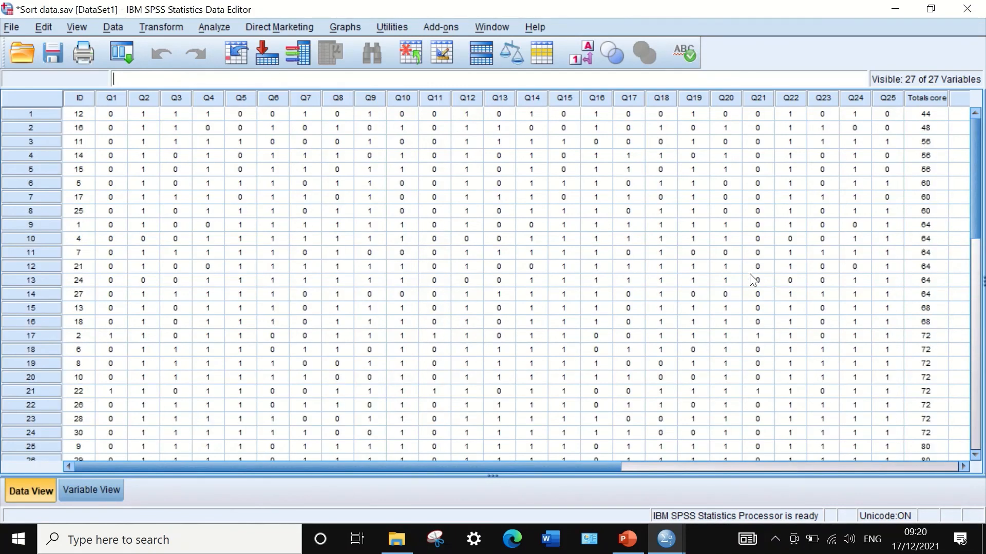